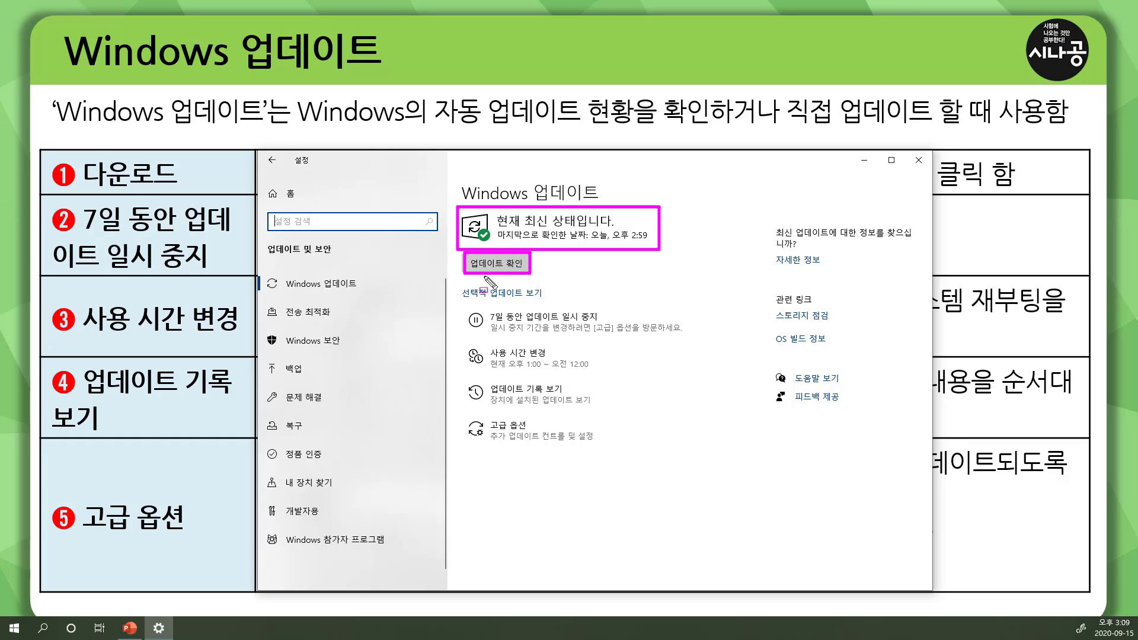
Clear the old screen markings and box the 업데이트 확인, 7일 동안 업데이트 일시 중지 and 고급 옵션 items, including the words 7일 동안 and [고급] 옵션.
{"action": "key", "text": "Escape"}
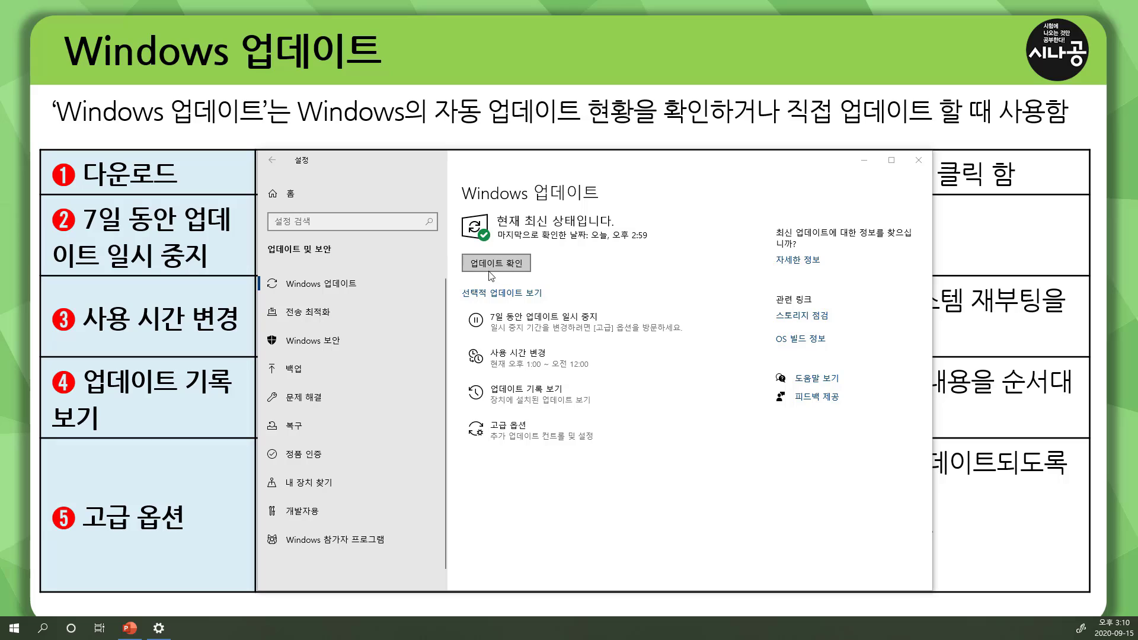
{"action": "mouse_move", "coordinate": [458, 253]}
{"action": "left_mouse_down"}
{"action": "mouse_move", "coordinate": [504, 272]}
{"action": "mouse_move", "coordinate": [537, 255]}
{"action": "mouse_move", "coordinate": [532, 274]}
{"action": "left_mouse_up"}
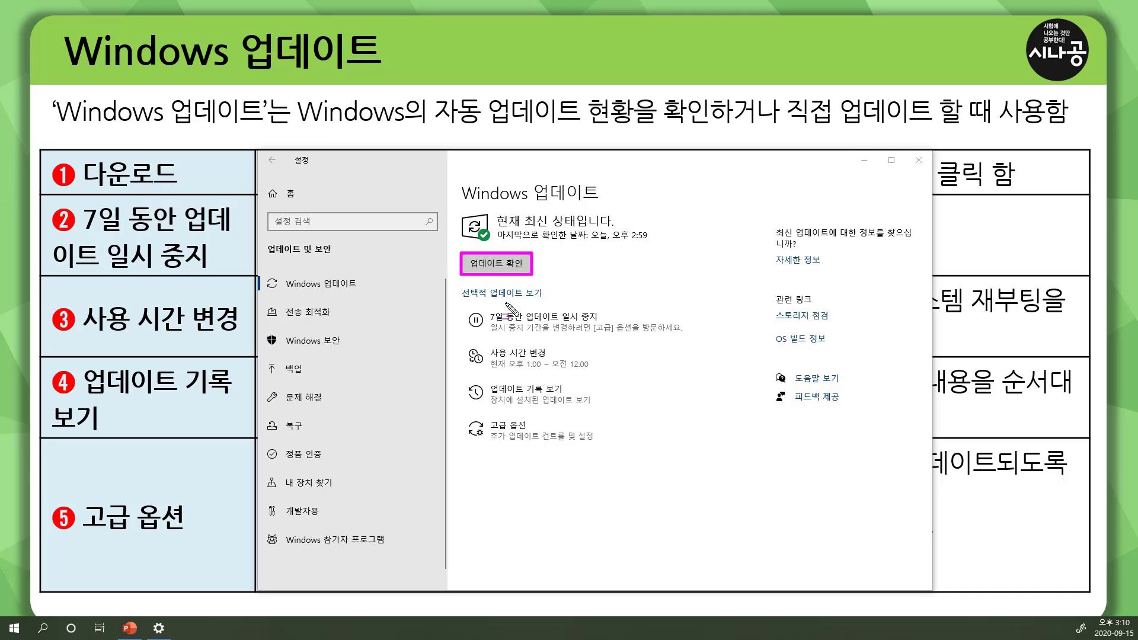
{"action": "mouse_move", "coordinate": [466, 306]}
{"action": "left_mouse_down"}
{"action": "mouse_move", "coordinate": [575, 335]}
{"action": "mouse_move", "coordinate": [692, 338]}
{"action": "left_mouse_up"}
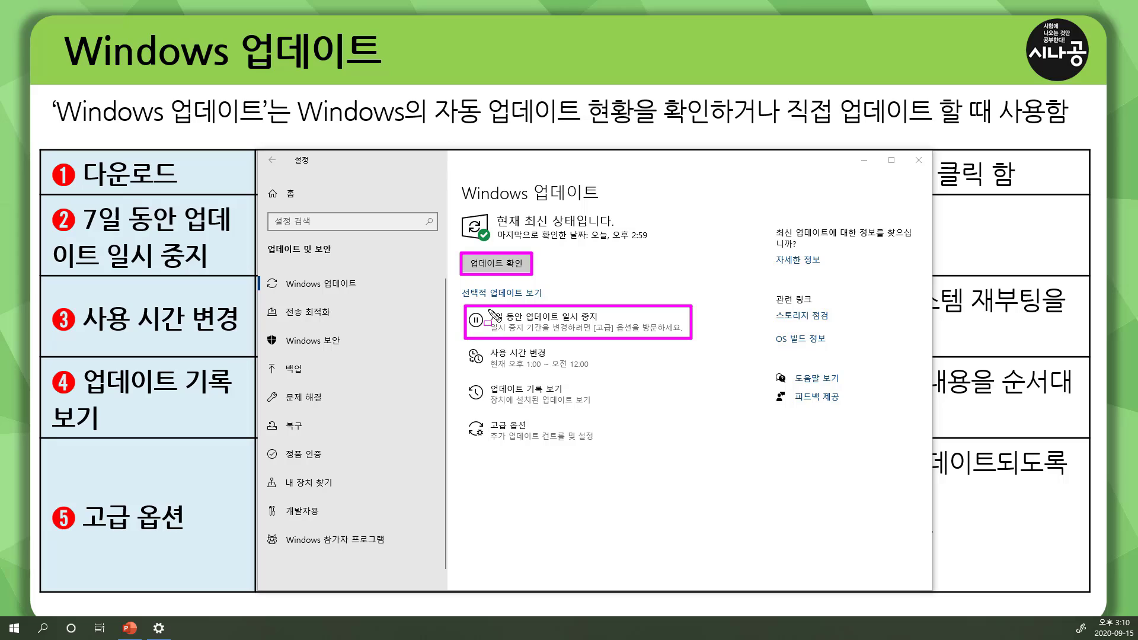
{"action": "mouse_move", "coordinate": [488, 323]}
{"action": "left_mouse_down"}
{"action": "mouse_move", "coordinate": [509, 309]}
{"action": "mouse_move", "coordinate": [526, 326]}
{"action": "left_mouse_up"}
{"action": "left_click_drag", "start_coordinate": [592, 319], "coordinate": [636, 337]}
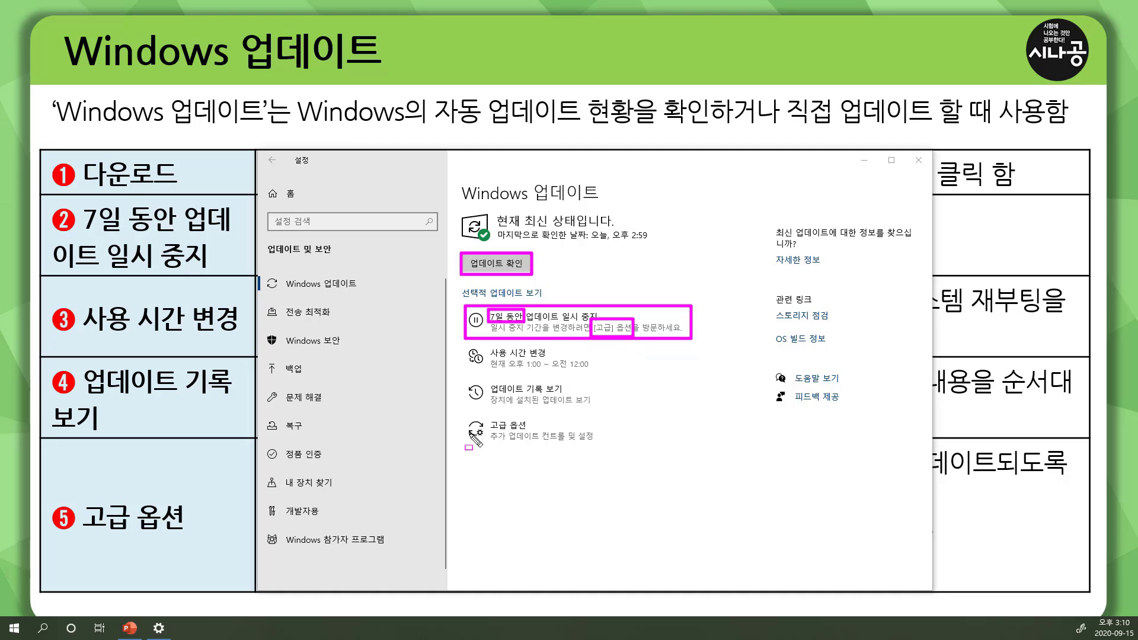
{"action": "mouse_move", "coordinate": [461, 413]}
{"action": "left_mouse_down"}
{"action": "mouse_move", "coordinate": [501, 438]}
{"action": "mouse_move", "coordinate": [600, 444]}
{"action": "left_mouse_up"}
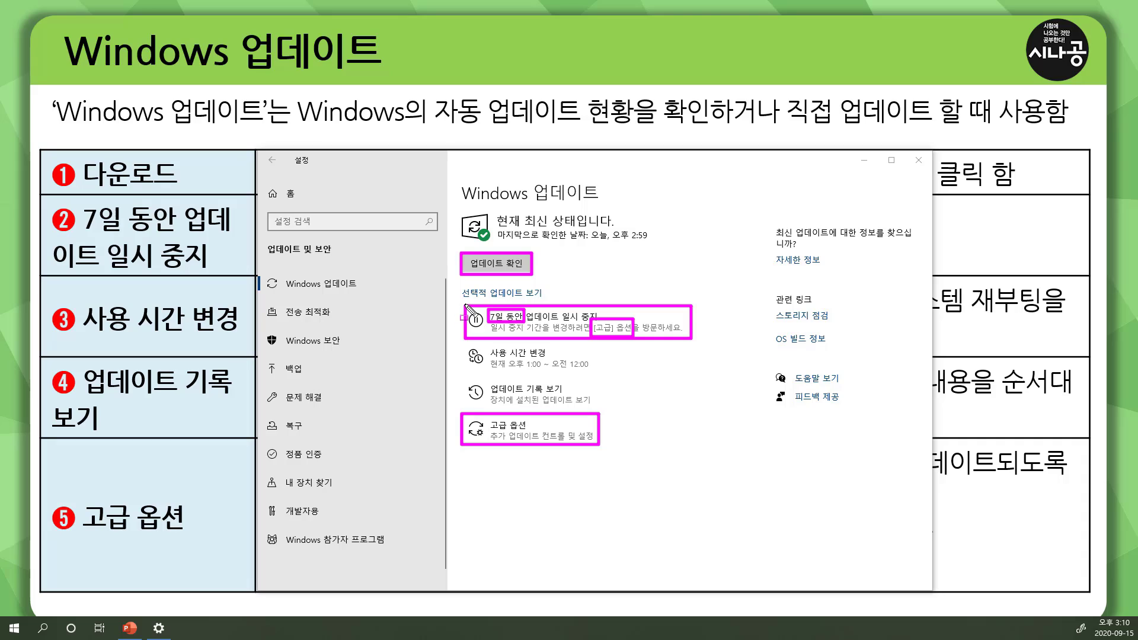
{"action": "mouse_move", "coordinate": [464, 305]}
{"action": "left_mouse_down"}
{"action": "mouse_move", "coordinate": [498, 339]}
{"action": "mouse_move", "coordinate": [527, 339]}
{"action": "left_mouse_up"}
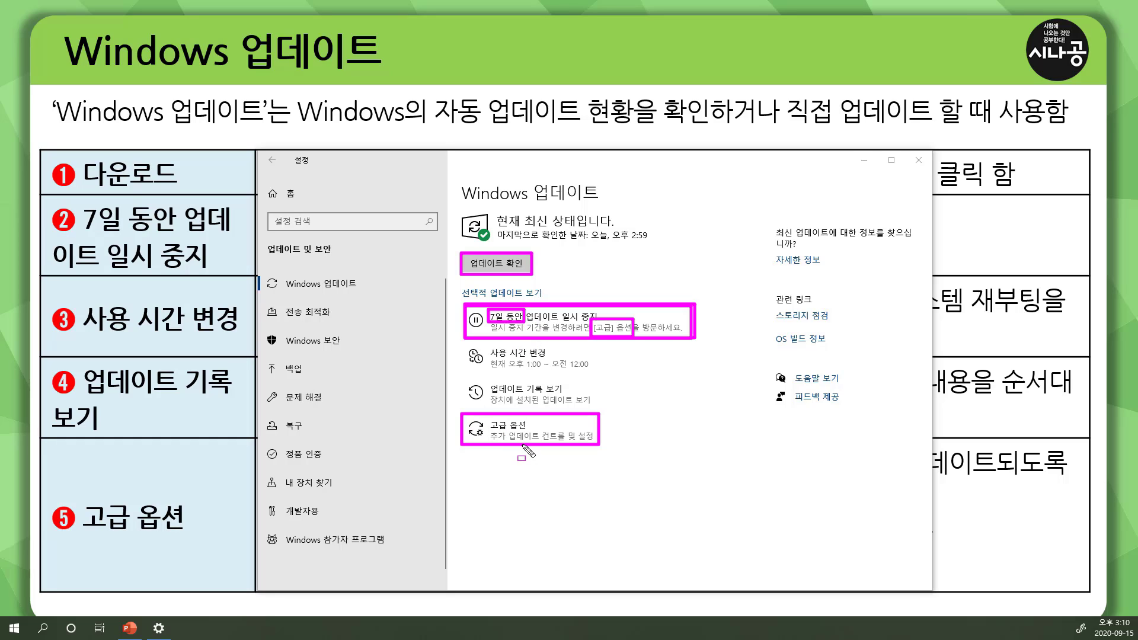
Box the 사용 시간 변경 option and its title, and underline the active hours below it.
{"action": "mouse_move", "coordinate": [468, 344]}
{"action": "left_mouse_down"}
{"action": "mouse_move", "coordinate": [463, 361]}
{"action": "mouse_move", "coordinate": [504, 376]}
{"action": "mouse_move", "coordinate": [597, 374]}
{"action": "left_mouse_up"}
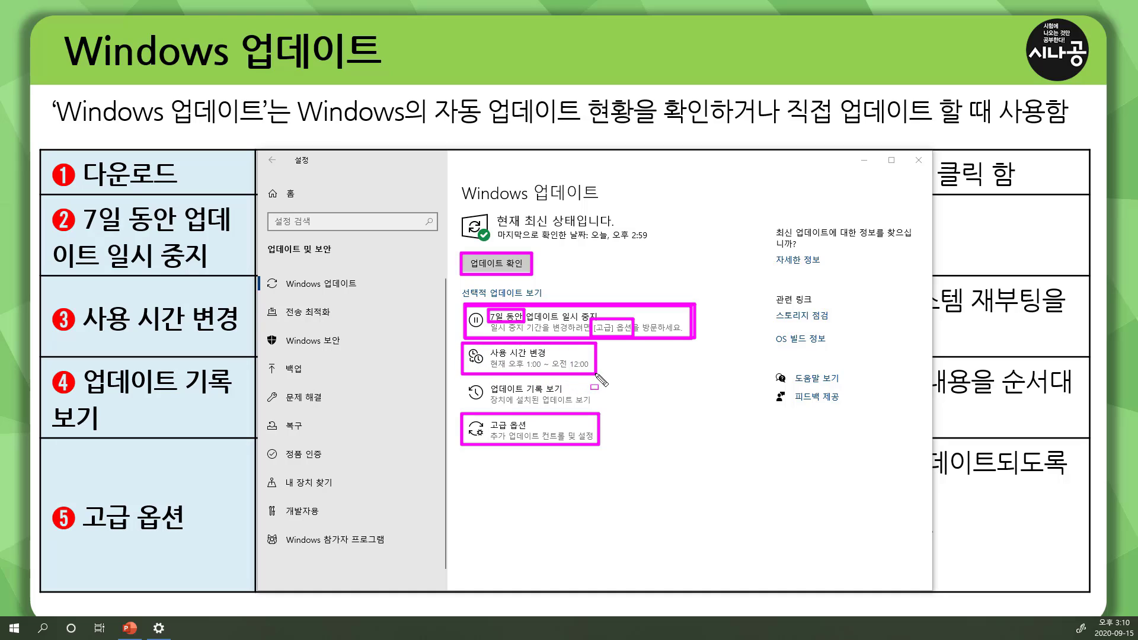
{"action": "left_click_drag", "start_coordinate": [489, 368], "coordinate": [594, 372]}
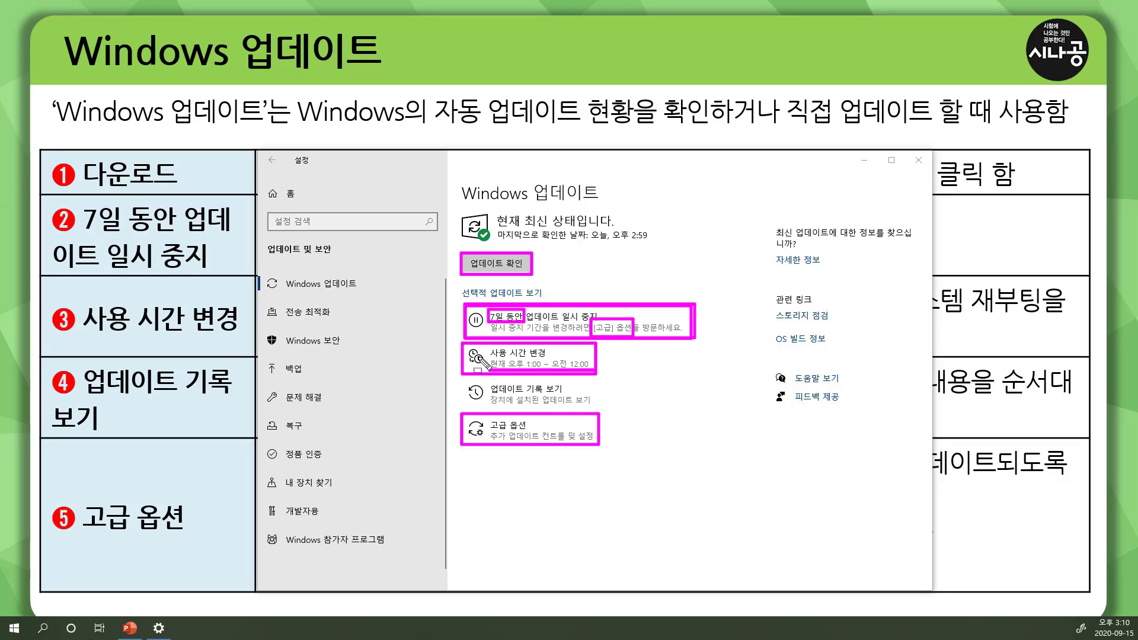
{"action": "left_click_drag", "start_coordinate": [489, 347], "coordinate": [550, 358]}
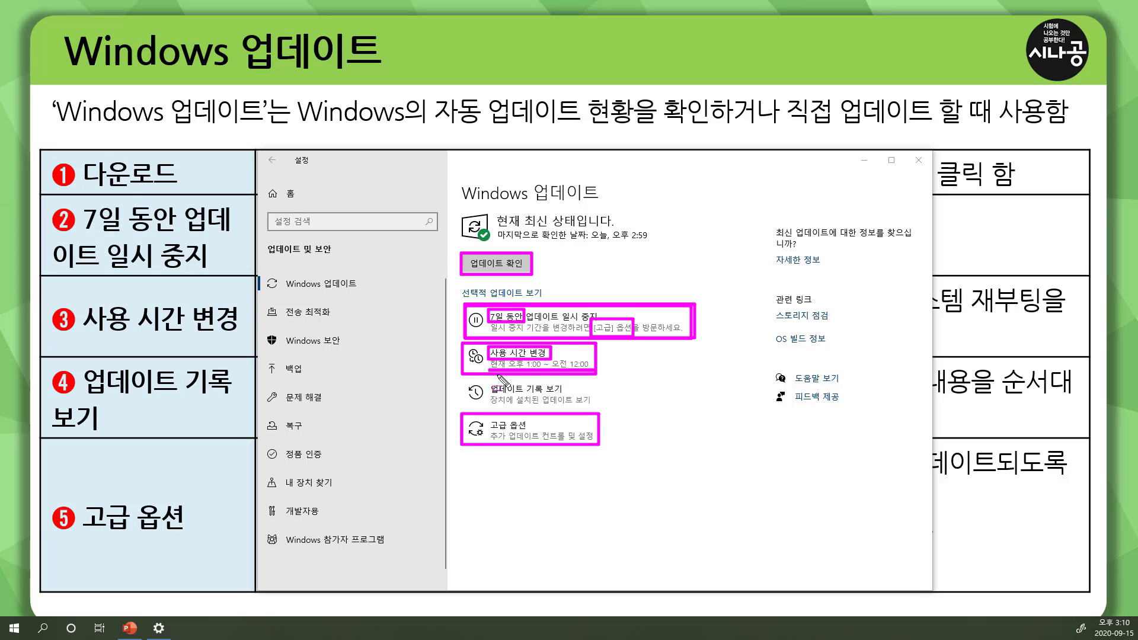
Open the update history with 정의 업데이트 expanded and box the 품질 업데이트 and 정의 업데이트 headings.
{"action": "left_click_drag", "start_coordinate": [463, 381], "coordinate": [600, 414]}
{"action": "key", "text": "Escape"}
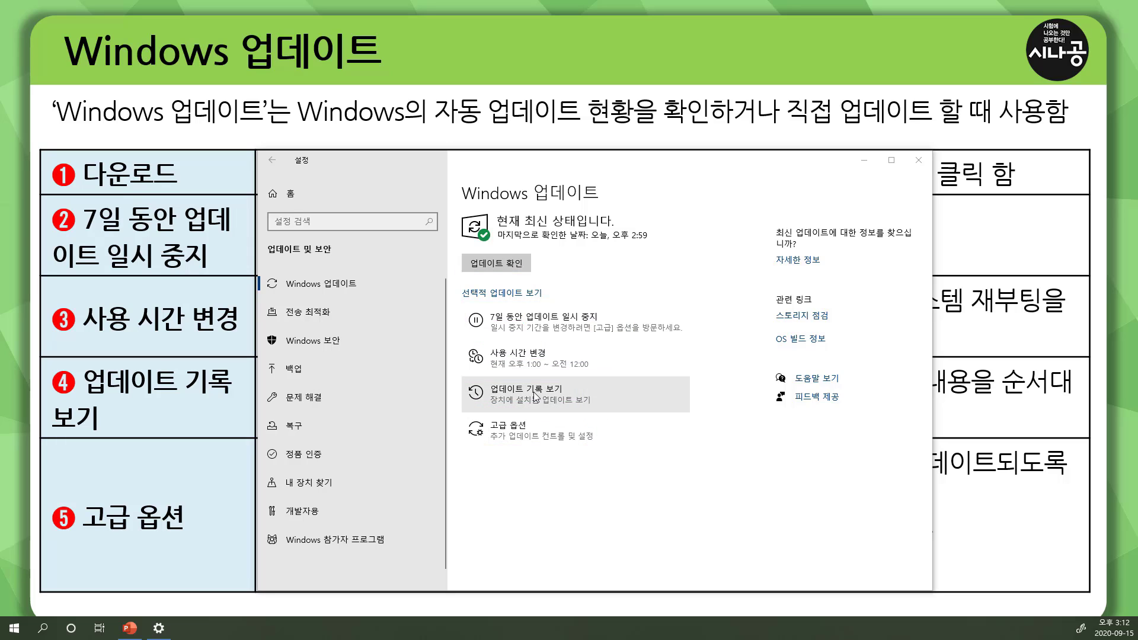
{"action": "left_click", "coordinate": [534, 397]}
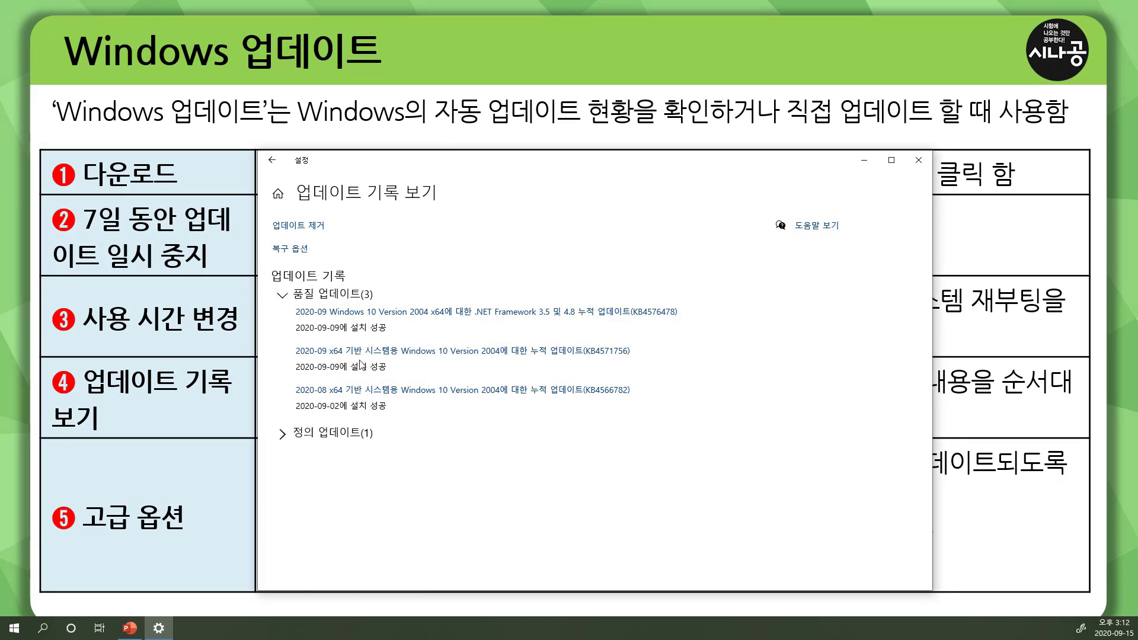
{"action": "key", "text": "ctrl+2"}
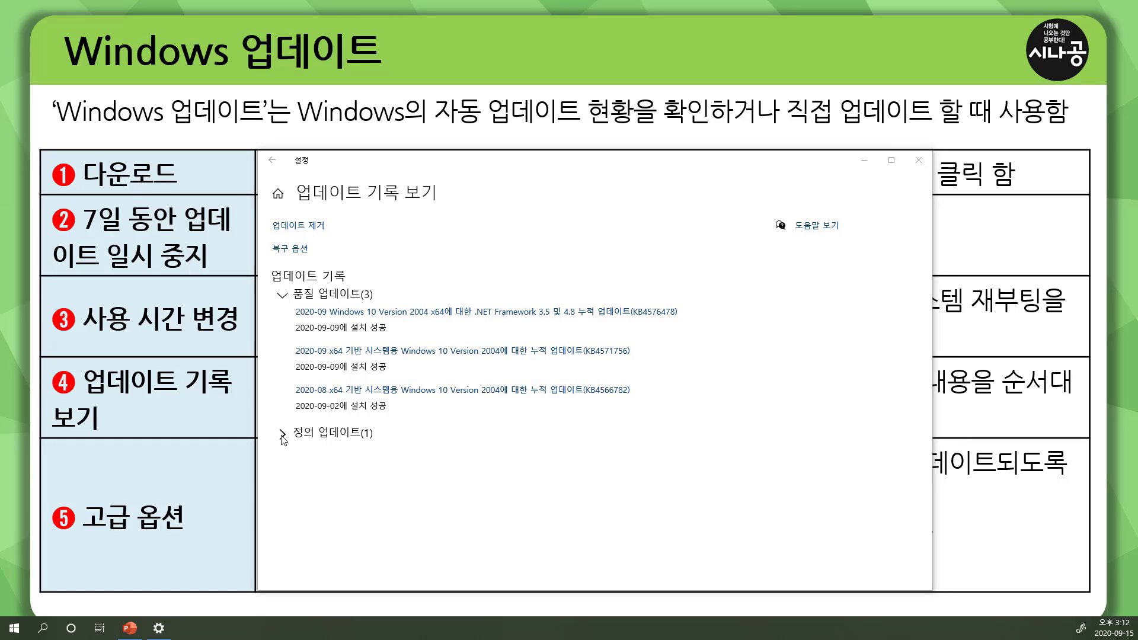
{"action": "left_click", "coordinate": [283, 435]}
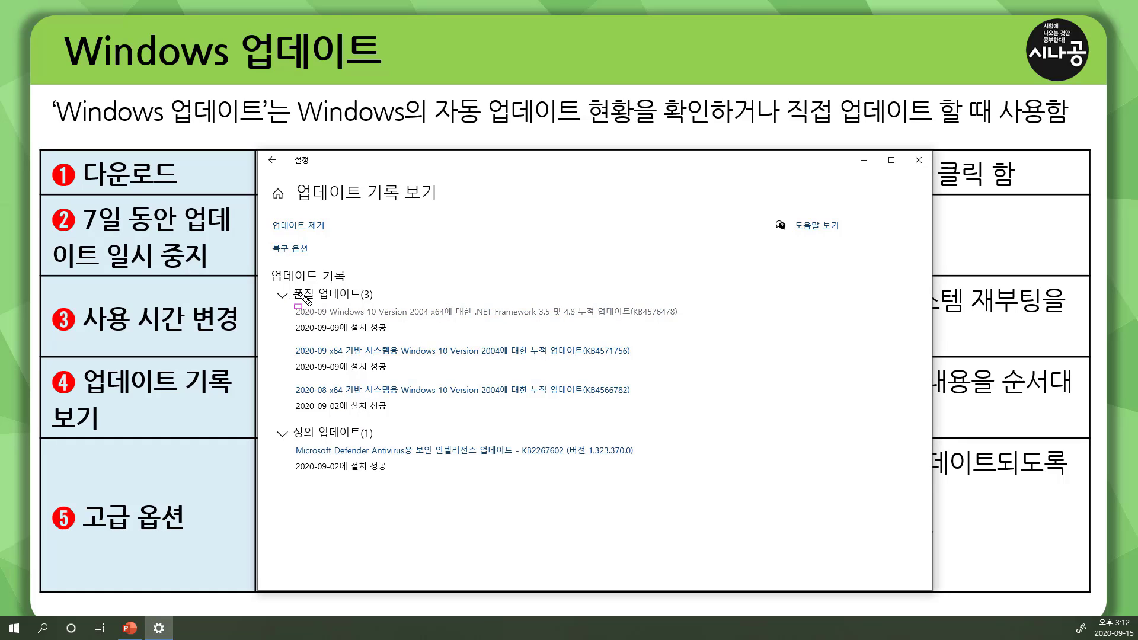
{"action": "left_click_drag", "start_coordinate": [289, 285], "coordinate": [395, 300]}
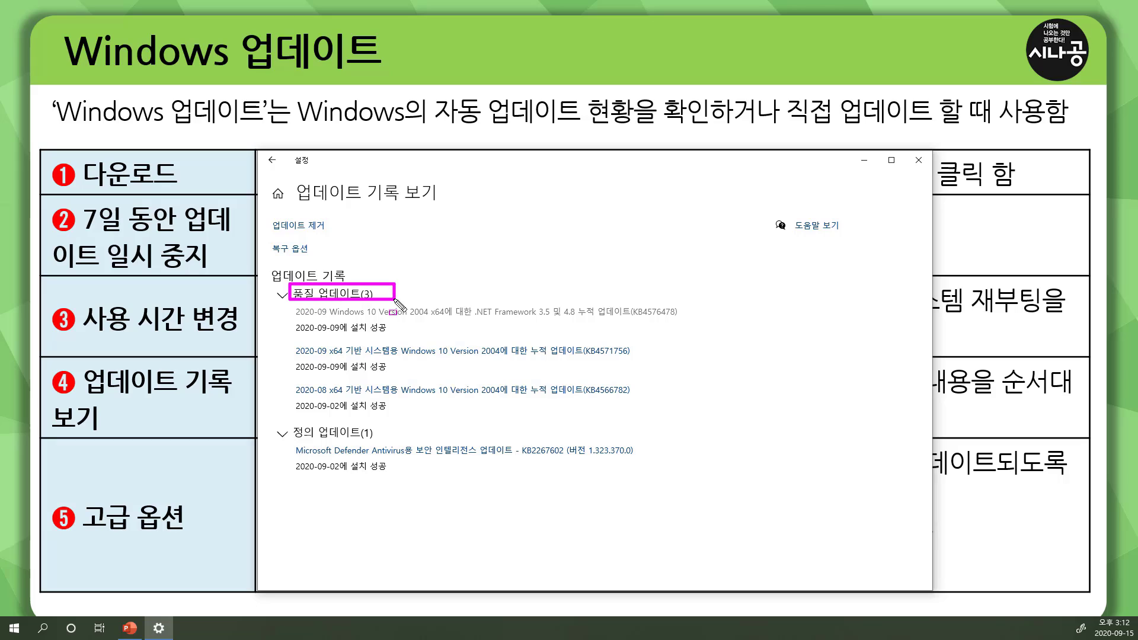
{"action": "left_click_drag", "start_coordinate": [287, 422], "coordinate": [385, 442]}
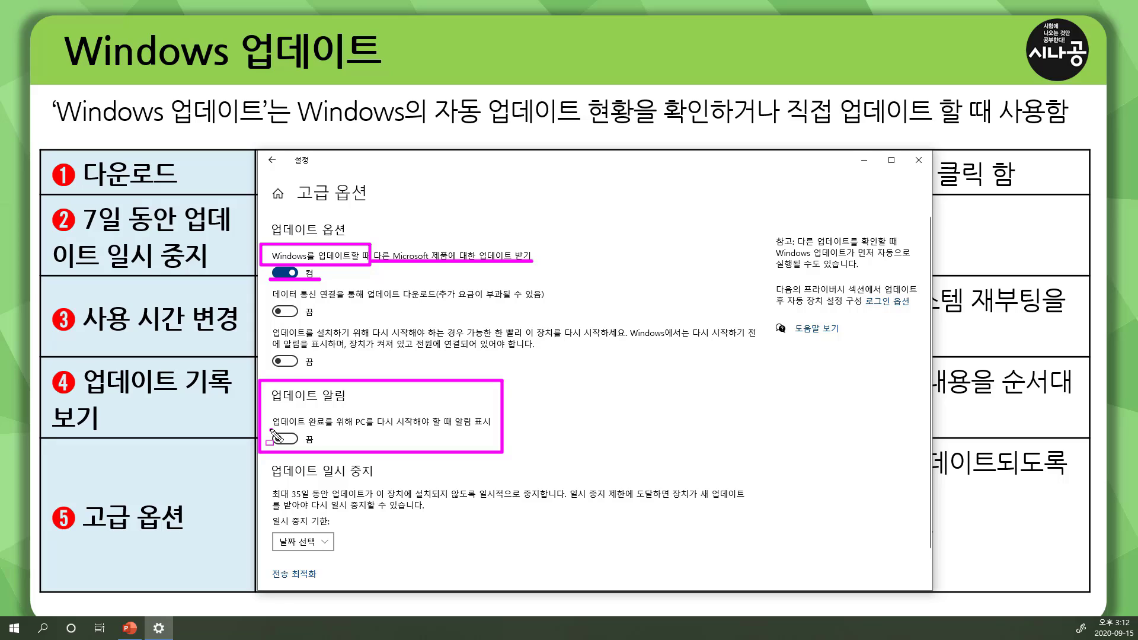
Underline 업데이트 완료, PC and 다시 시작 in the 업데이트 알림 description and box 알림 표시.
{"action": "left_click_drag", "start_coordinate": [271, 429], "coordinate": [328, 429]}
{"action": "mouse_move", "coordinate": [375, 429]}
{"action": "left_mouse_down"}
{"action": "mouse_move", "coordinate": [415, 429]}
{"action": "mouse_move", "coordinate": [369, 429]}
{"action": "left_mouse_up"}
{"action": "left_click_drag", "start_coordinate": [450, 428], "coordinate": [496, 411]}
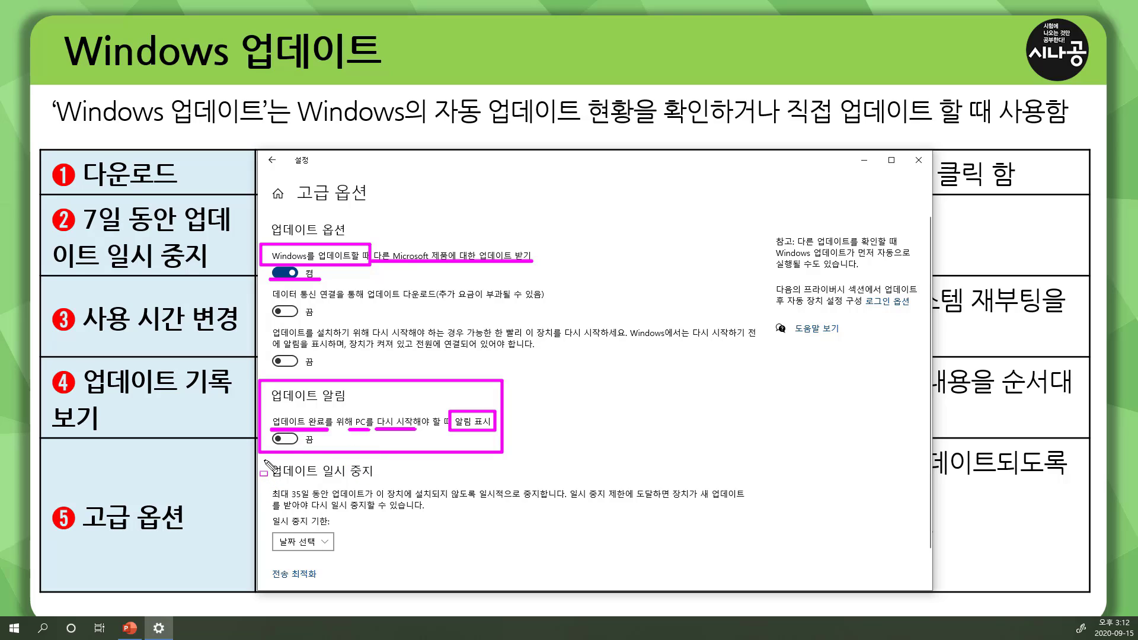
Box the 업데이트 일시 중지 section and its 날짜 선택 field, and mark the 35-day limit in its description.
{"action": "mouse_move", "coordinate": [263, 459]}
{"action": "left_mouse_down"}
{"action": "mouse_move", "coordinate": [363, 564]}
{"action": "mouse_move", "coordinate": [776, 545]}
{"action": "mouse_move", "coordinate": [758, 552]}
{"action": "left_mouse_up"}
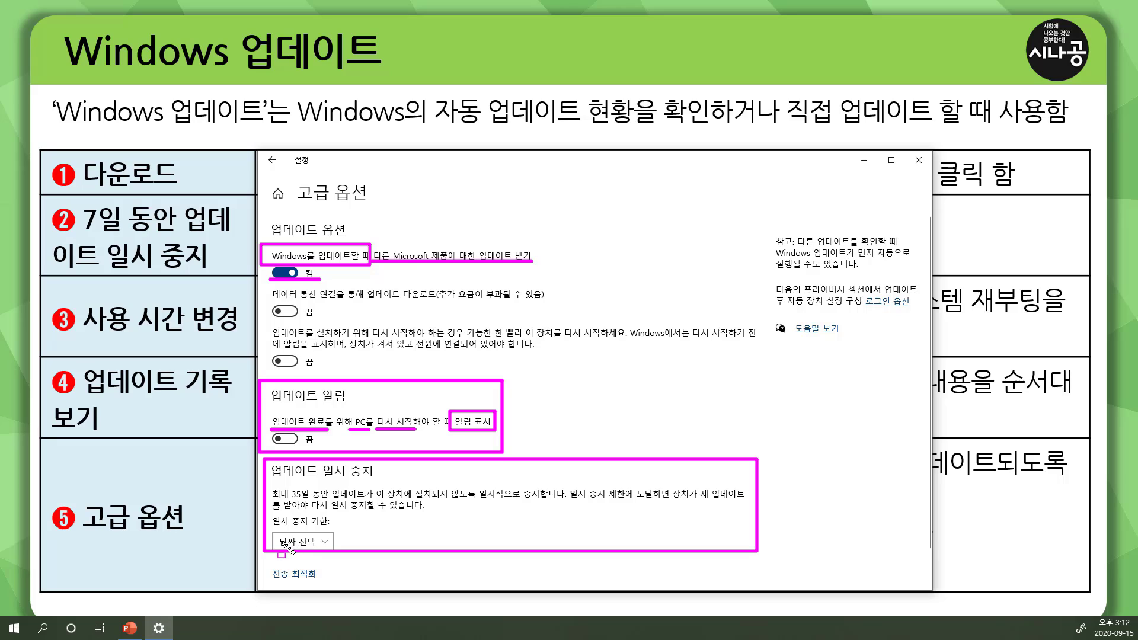
{"action": "mouse_move", "coordinate": [273, 527]}
{"action": "left_mouse_down"}
{"action": "mouse_move", "coordinate": [274, 542]}
{"action": "mouse_move", "coordinate": [344, 553]}
{"action": "left_mouse_up"}
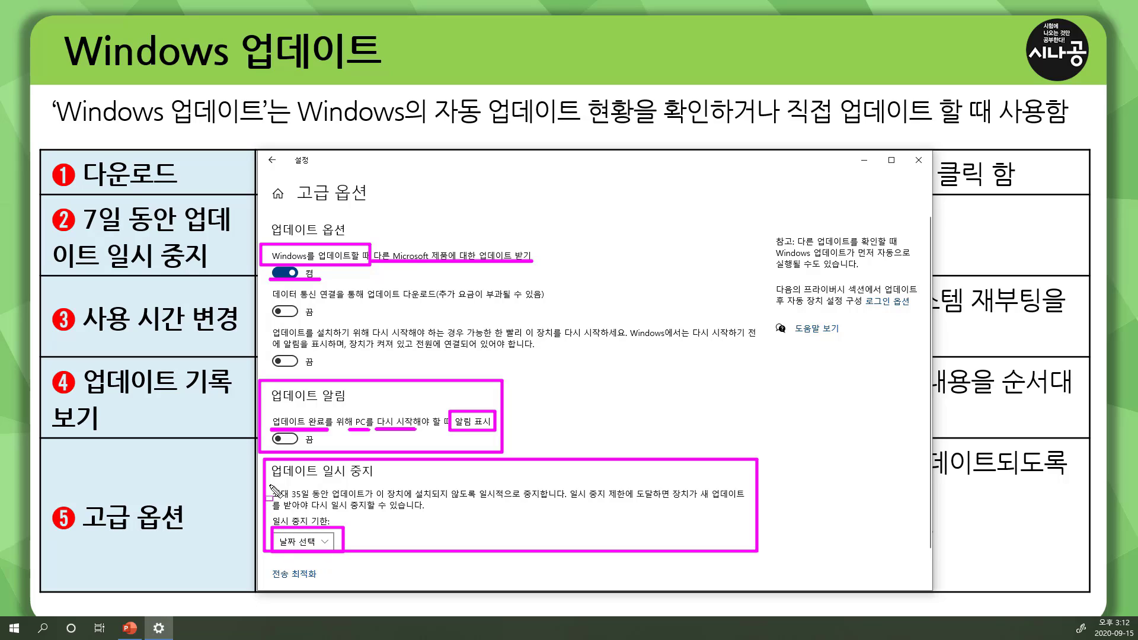
{"action": "mouse_move", "coordinate": [270, 485]}
{"action": "left_mouse_down"}
{"action": "mouse_move", "coordinate": [310, 502]}
{"action": "mouse_move", "coordinate": [373, 502]}
{"action": "left_mouse_up"}
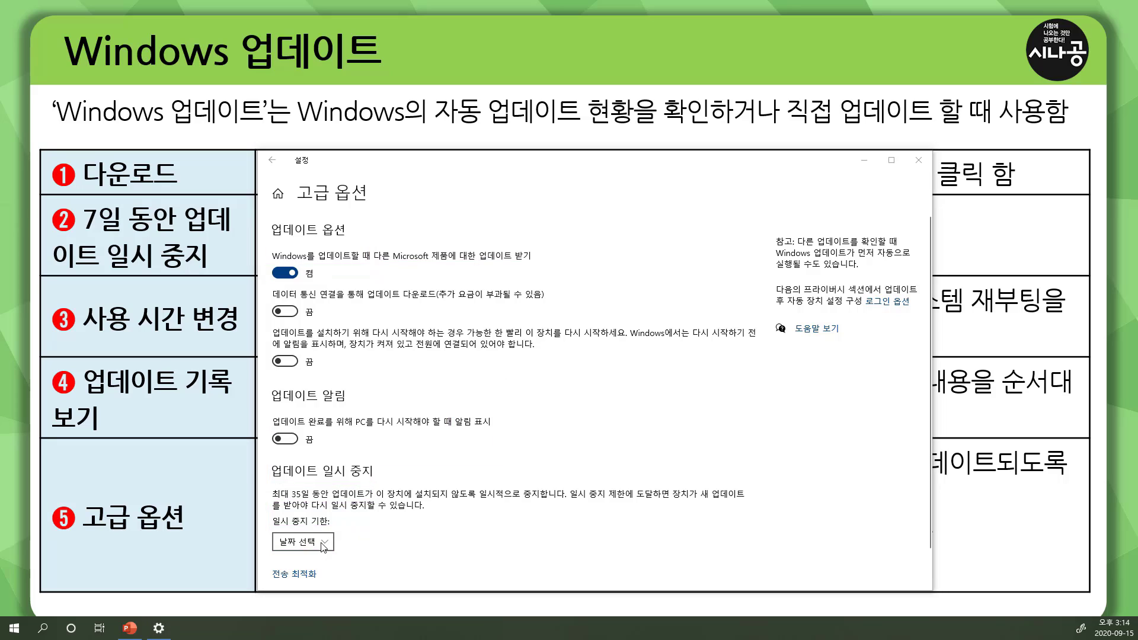
Browse the available 일시 중지 기한 dates through to the end of the list and close it without choosing one.
{"action": "left_click", "coordinate": [320, 541]}
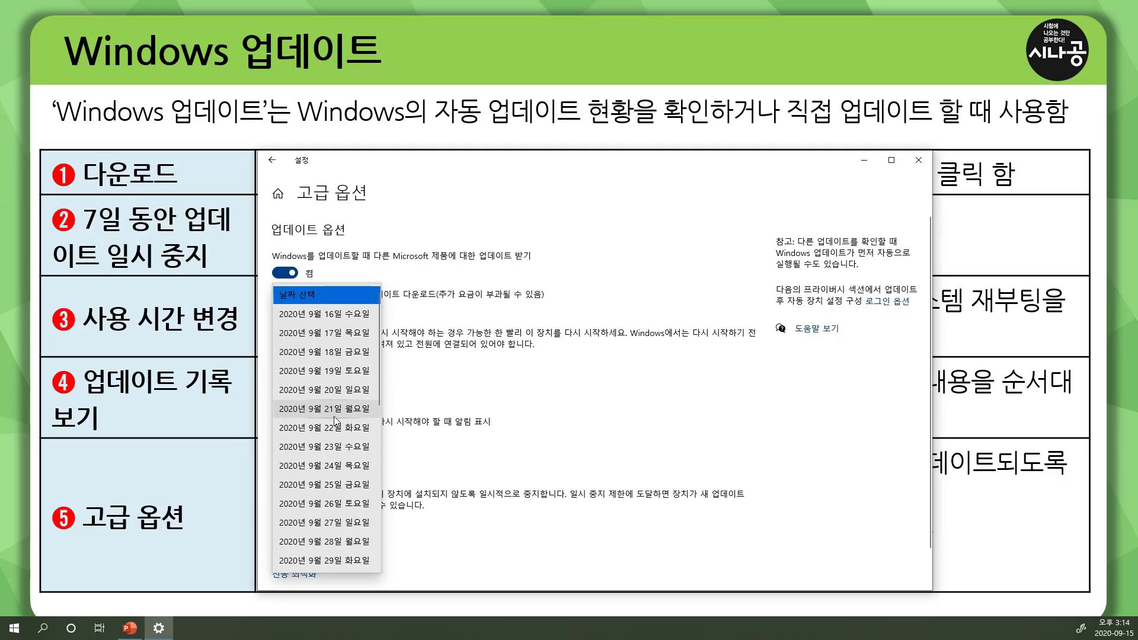
{"action": "scroll", "coordinate": [333, 415], "scroll_direction": "down", "scroll_amount": 7}
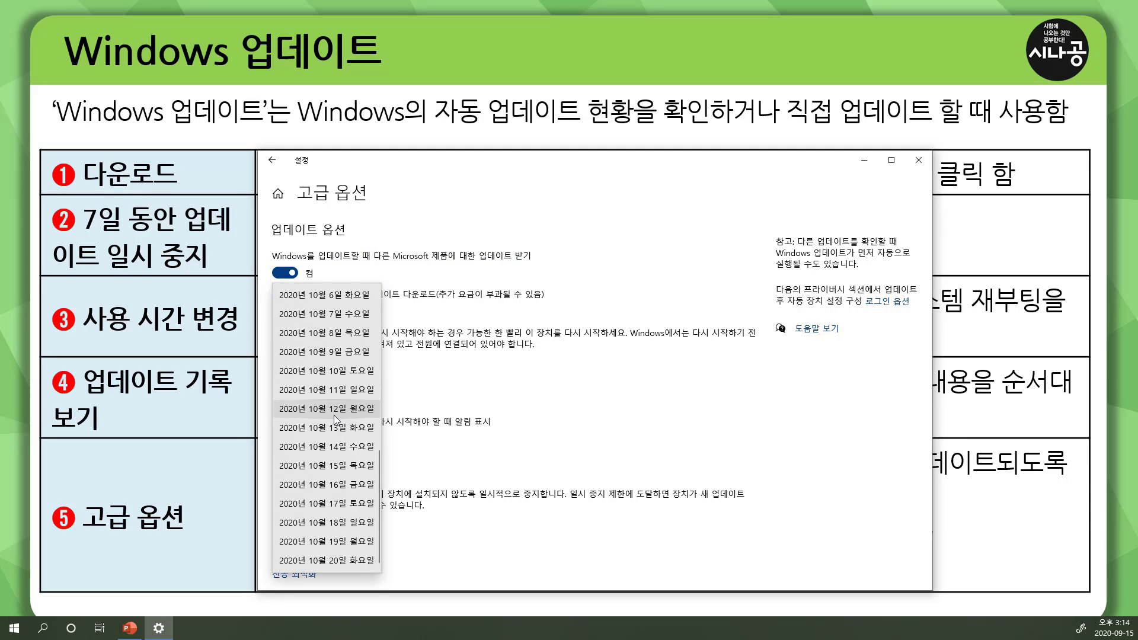
{"action": "scroll", "coordinate": [333, 415], "scroll_direction": "up", "scroll_amount": 7}
{"action": "scroll", "coordinate": [333, 415], "scroll_direction": "down", "scroll_amount": 7}
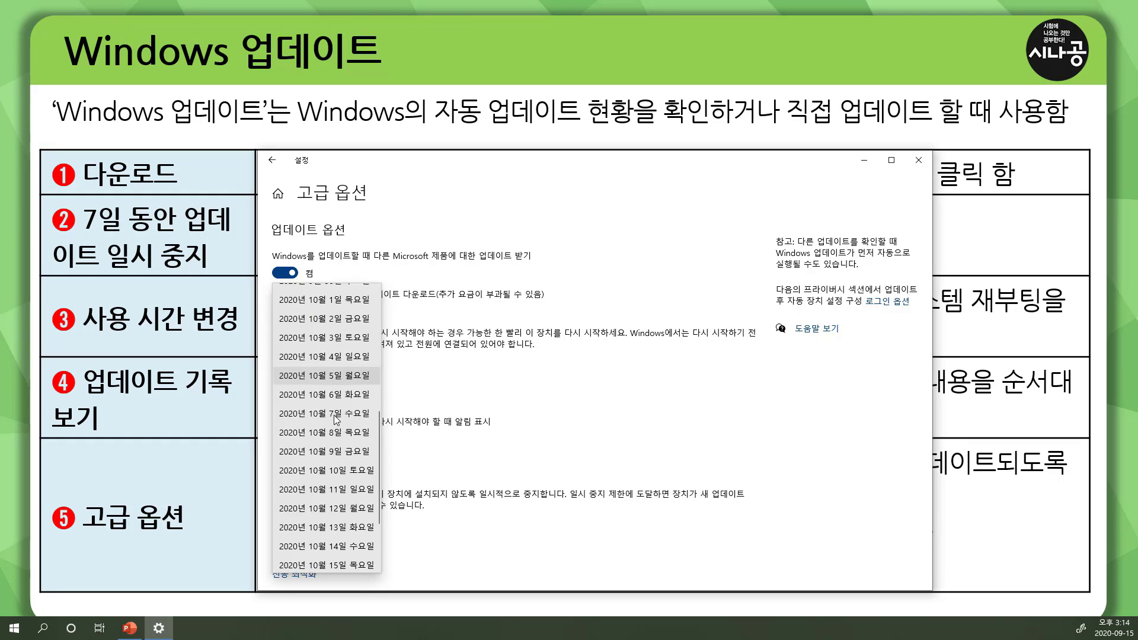
{"action": "left_click", "coordinate": [500, 469]}
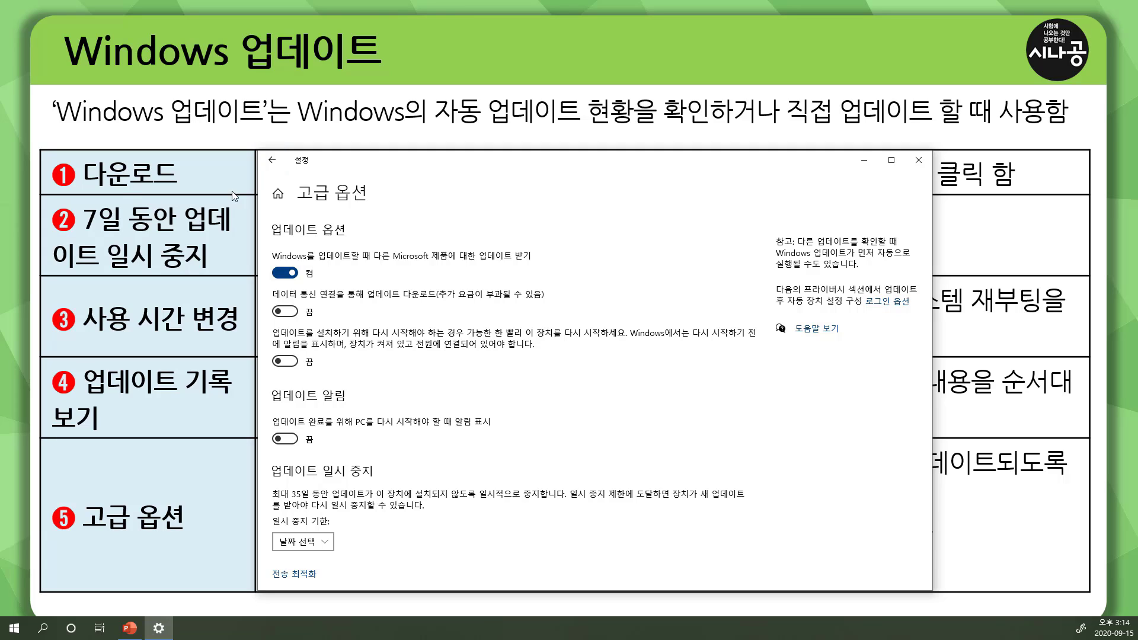
Switch to the PowerPoint slide show and underline 다운로드 in the Windows 업데이트 table.
{"action": "left_click", "coordinate": [159, 319]}
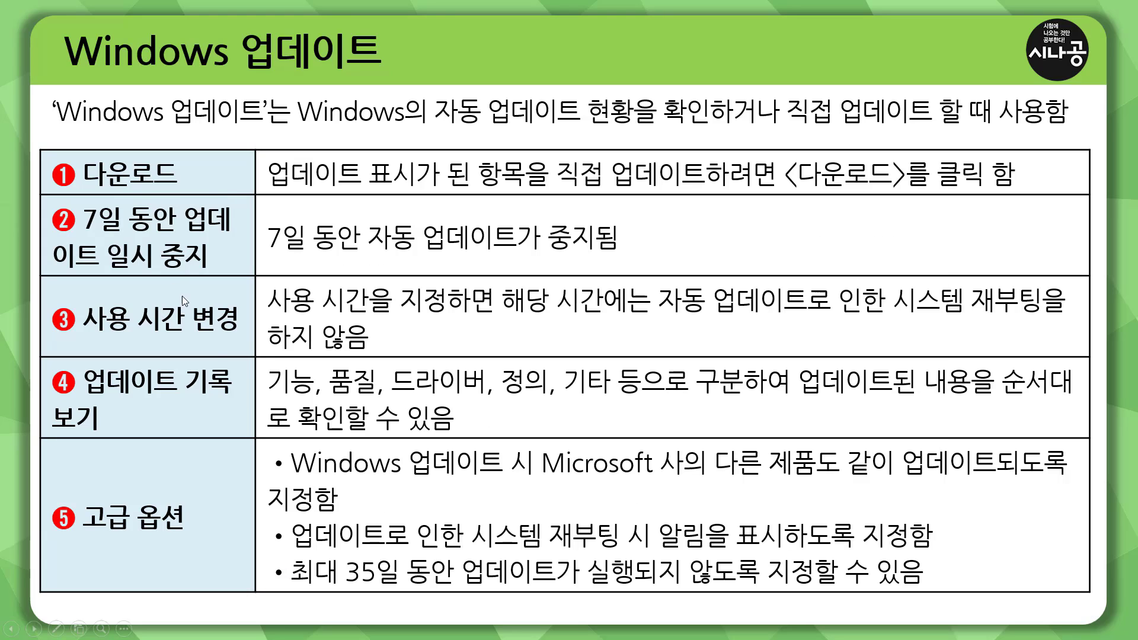
{"action": "left_click_drag", "start_coordinate": [81, 188], "coordinate": [183, 188]}
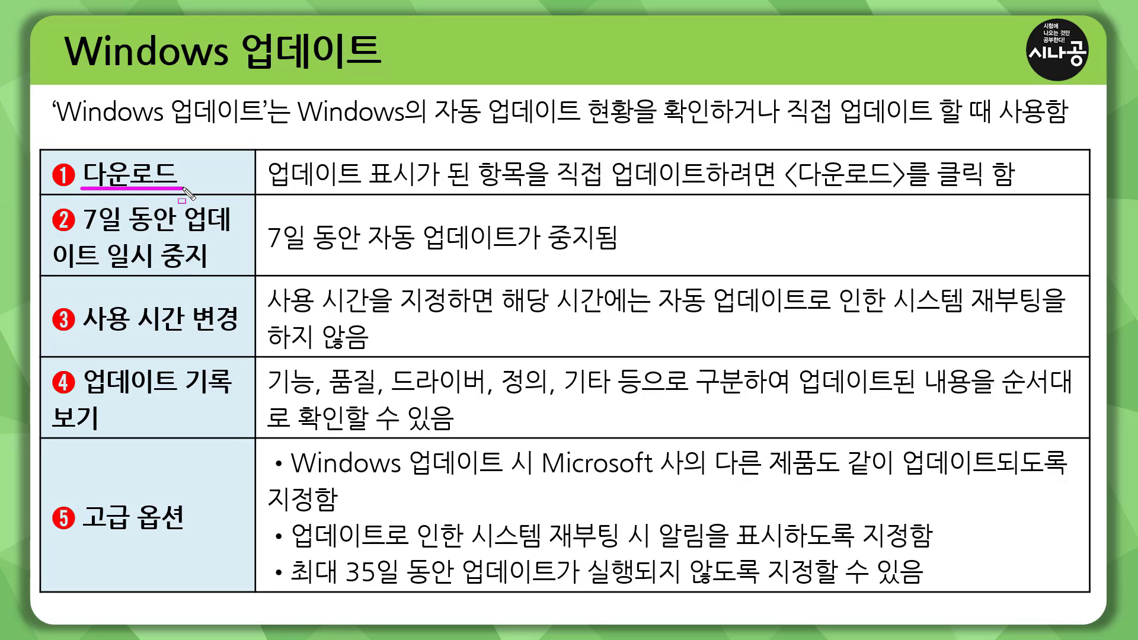